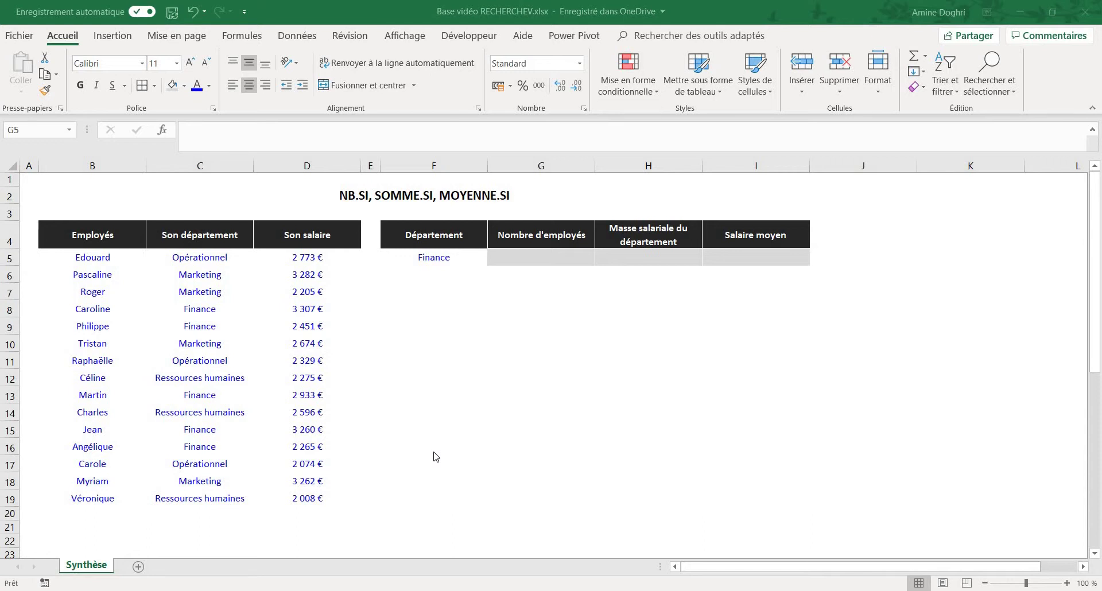
Step: Count the employees of the department in F5 by entering =NB.SI(C5:C19;F5) in cell G5
{"action": "left_click", "coordinate": [506, 261]}
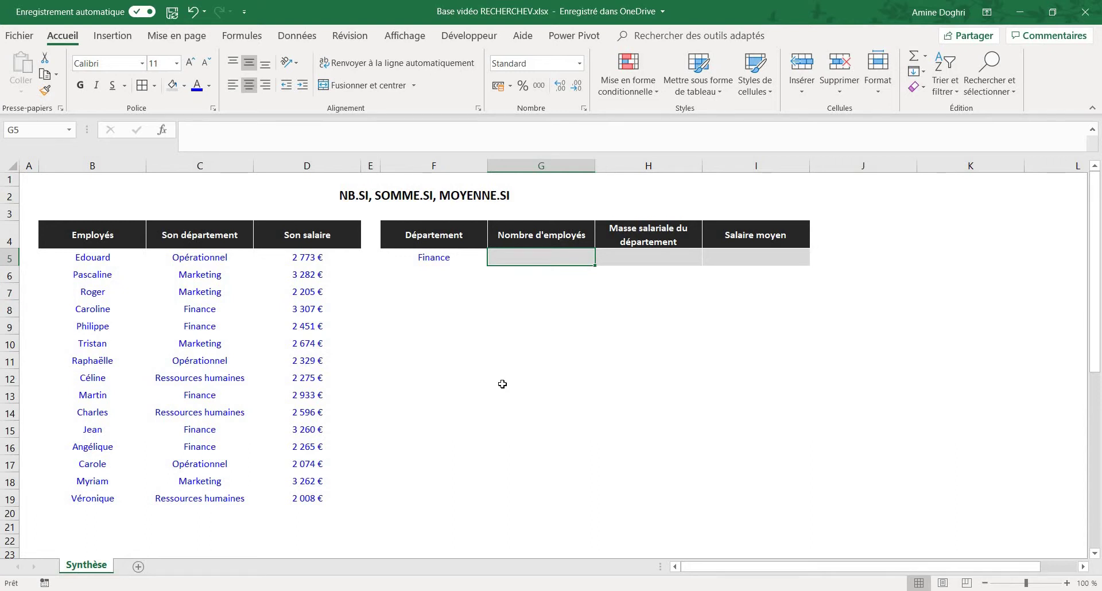
{"action": "type", "text": "="}
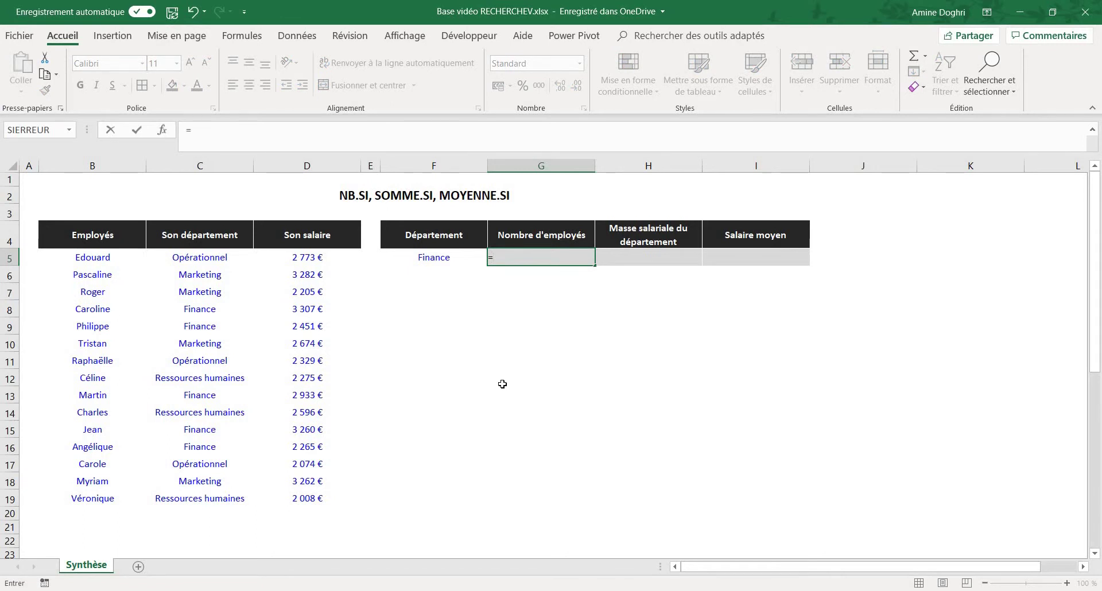
{"action": "type", "text": "N"}
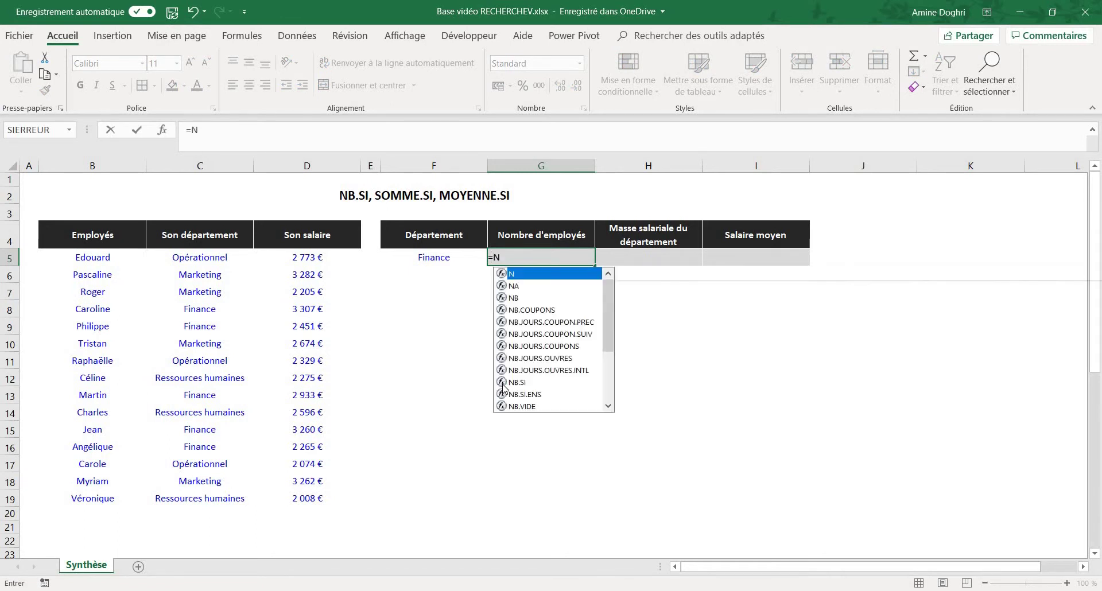
{"action": "type", "text": "B.S"}
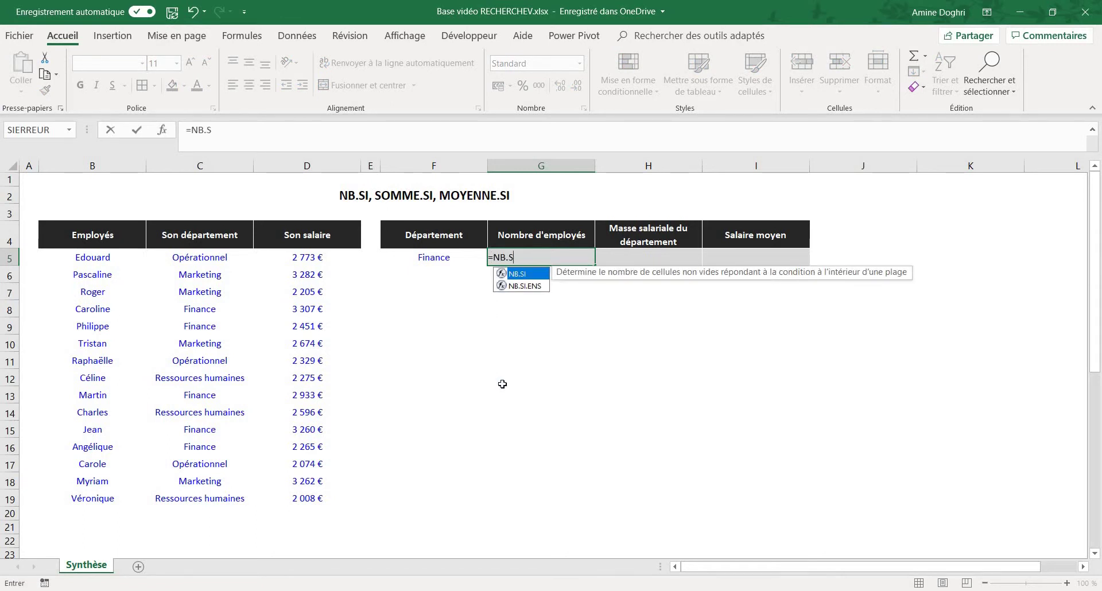
{"action": "type", "text": "I("}
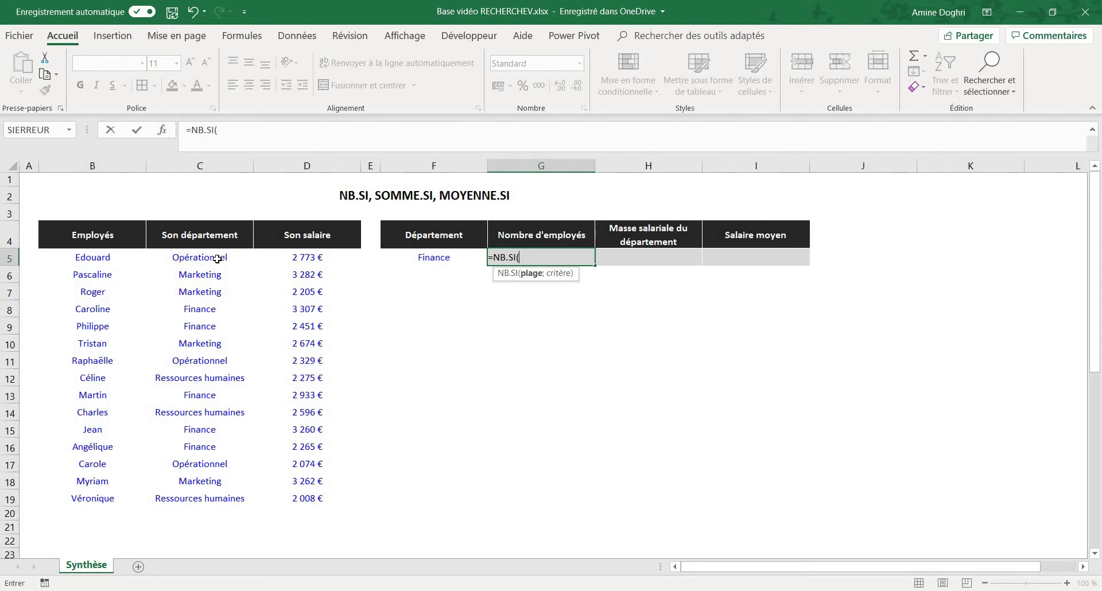
{"action": "left_click_drag", "start_coordinate": [217, 259], "coordinate": [224, 497]}
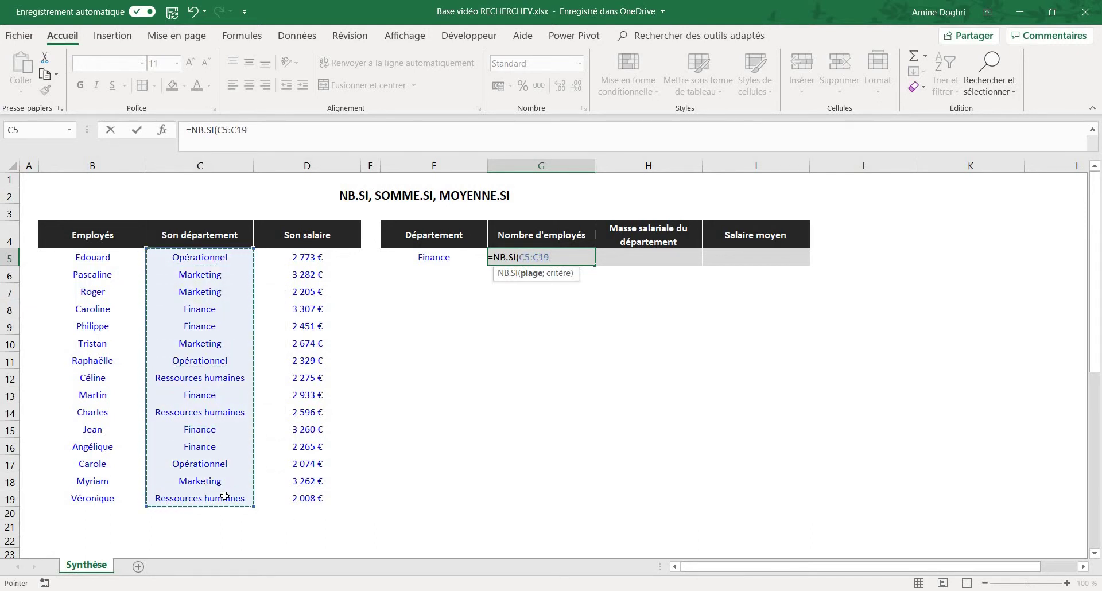
{"action": "type", "text": ";"}
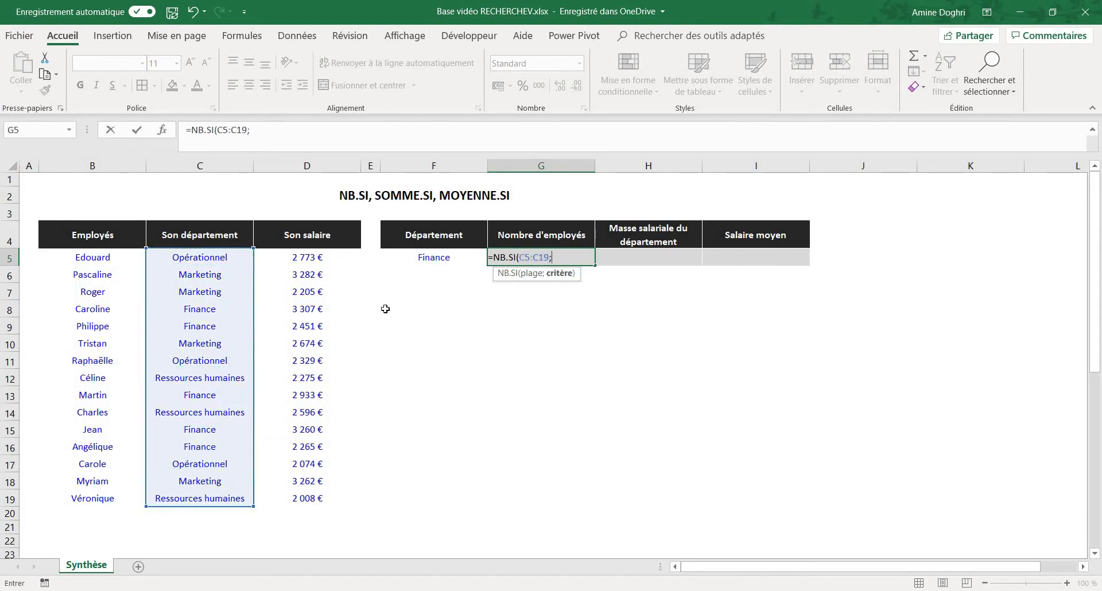
{"action": "left_click", "coordinate": [422, 253]}
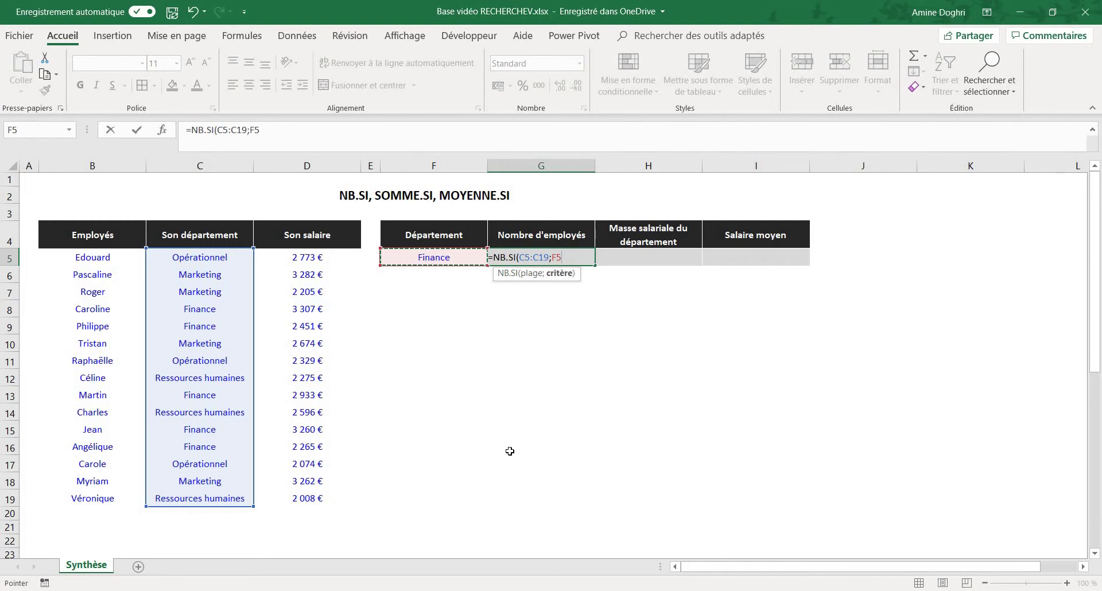
{"action": "type", "text": ")"}
{"action": "key", "text": "Return"}
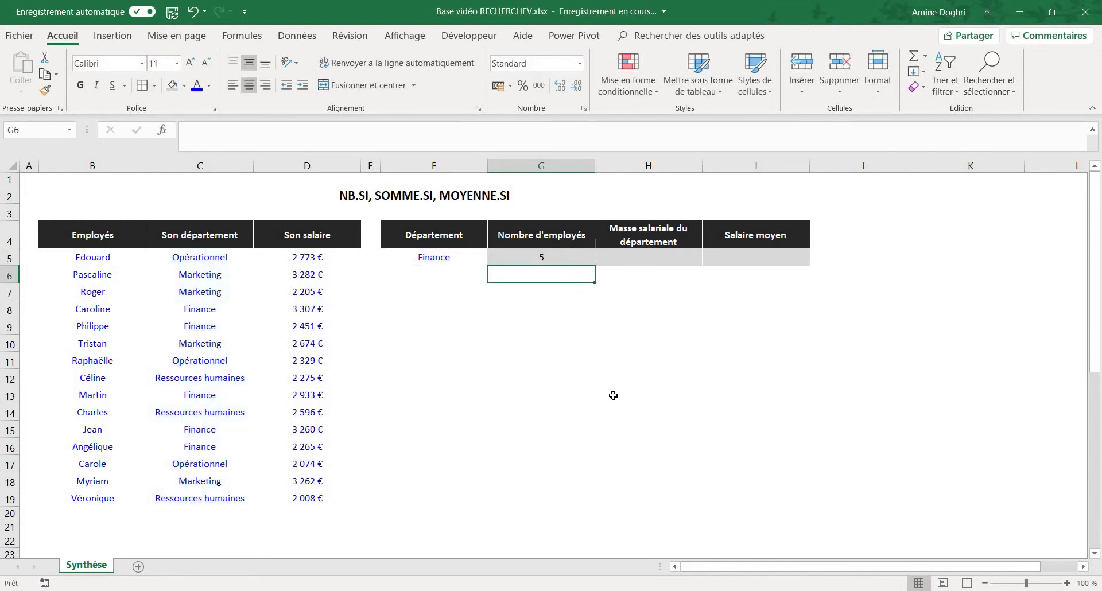
Step: Calculate the department's total payroll in cell H5 with the formula =SOMME.SI(C5:C19;F5;D5:D19)
{"action": "left_click", "coordinate": [638, 256]}
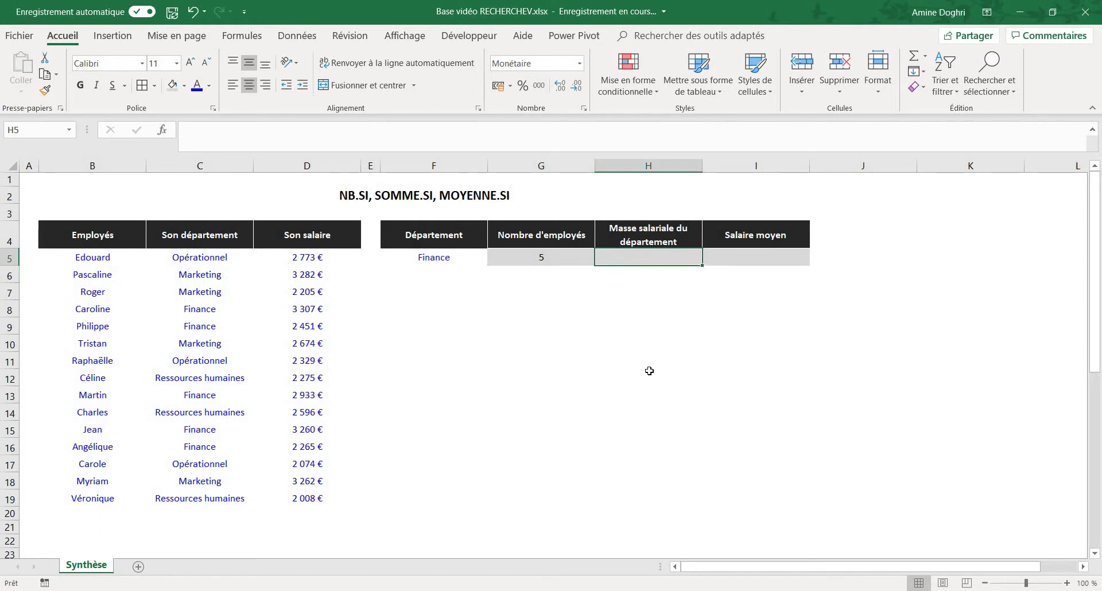
{"action": "type", "text": "="}
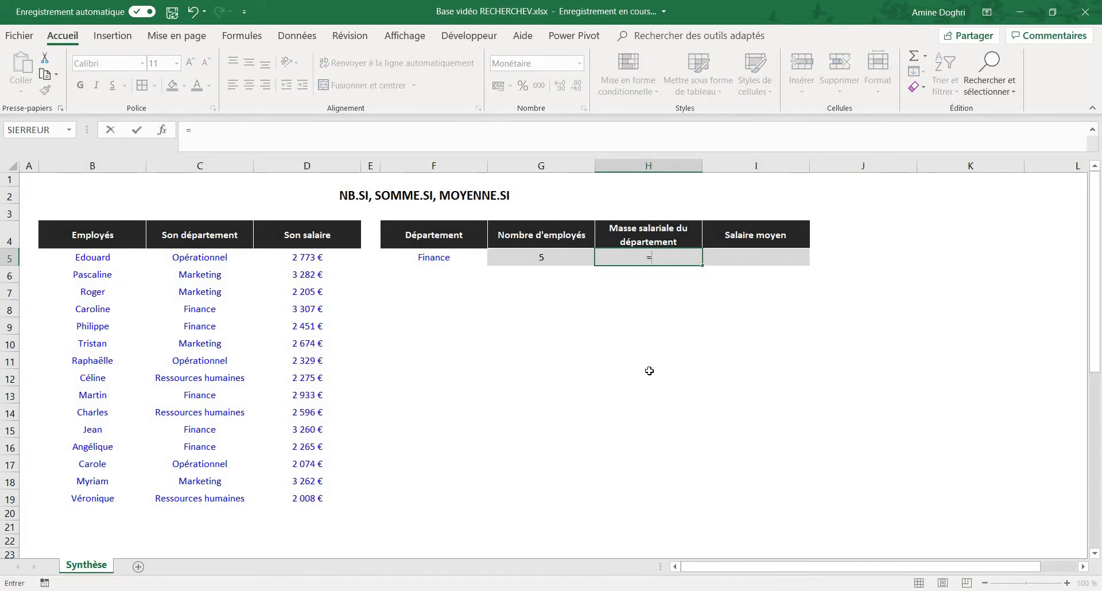
{"action": "type", "text": "S"}
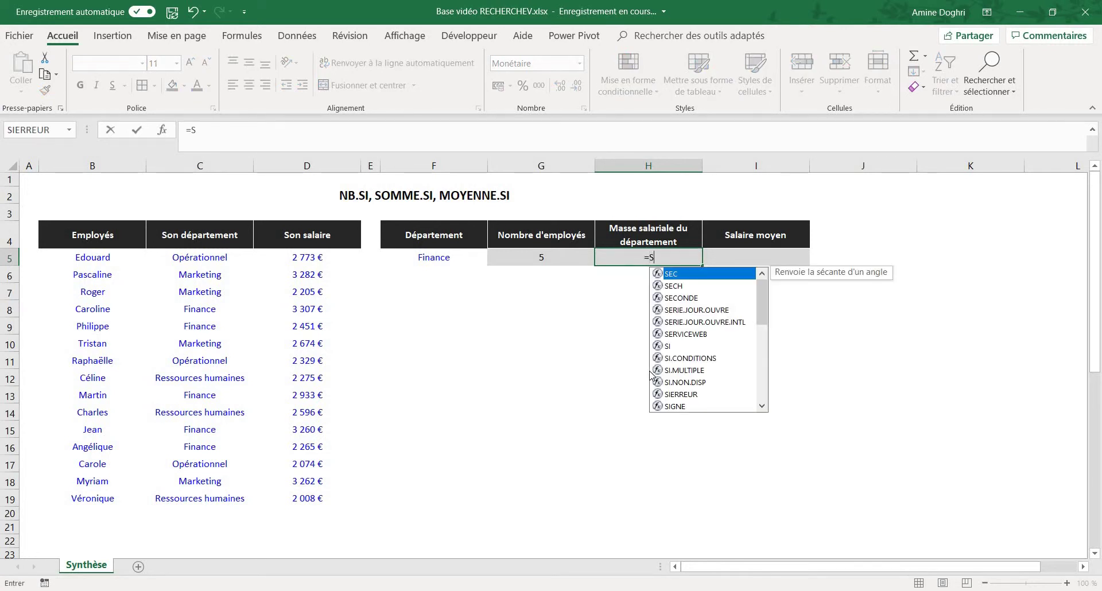
{"action": "type", "text": "OM"}
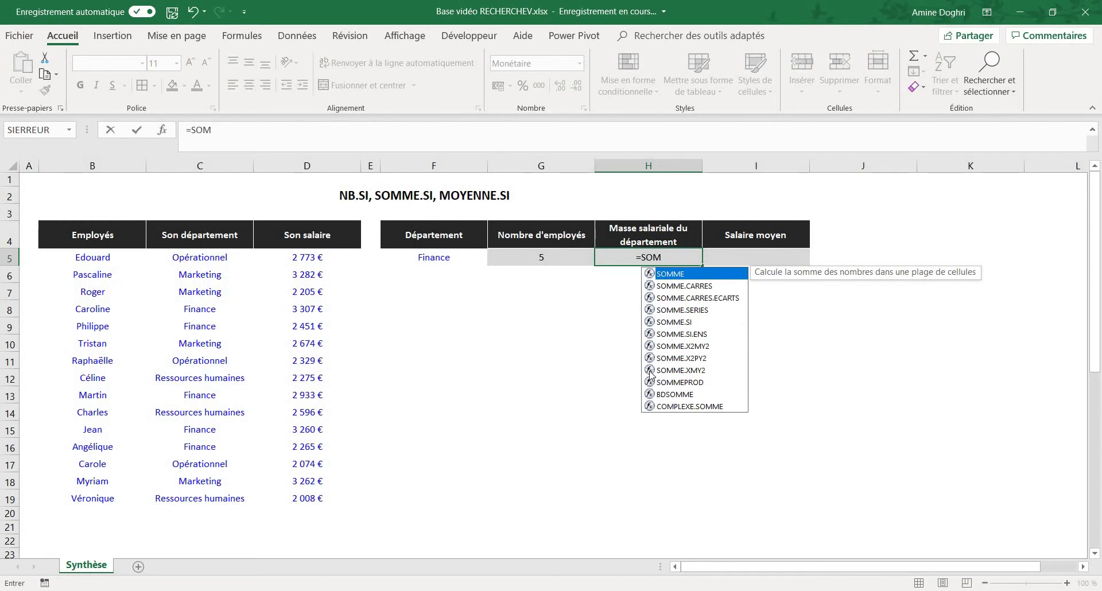
{"action": "type", "text": "ME."}
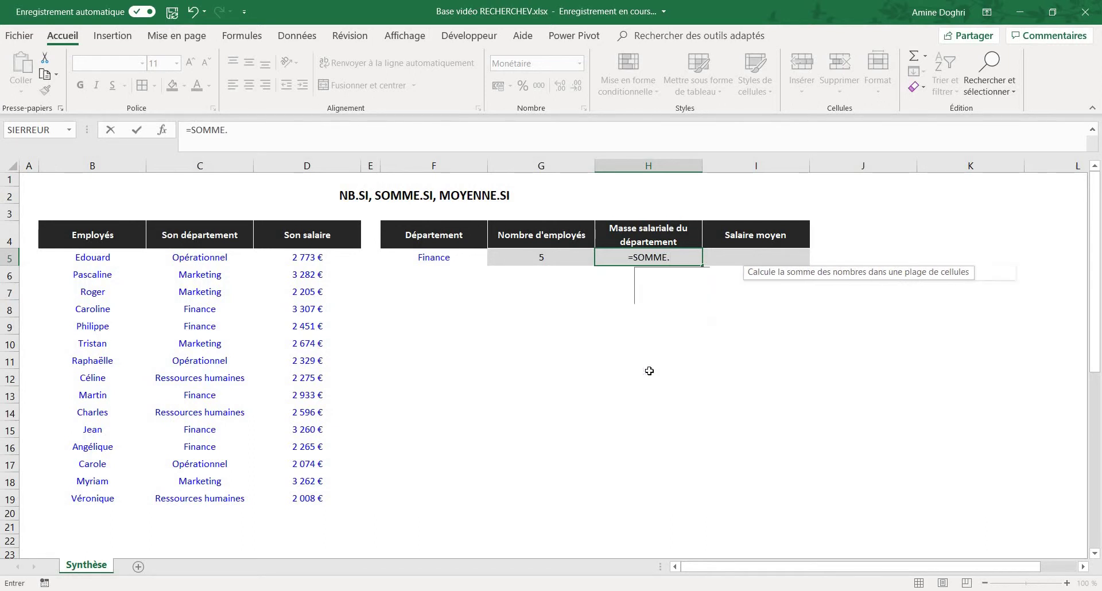
{"action": "type", "text": "SI("}
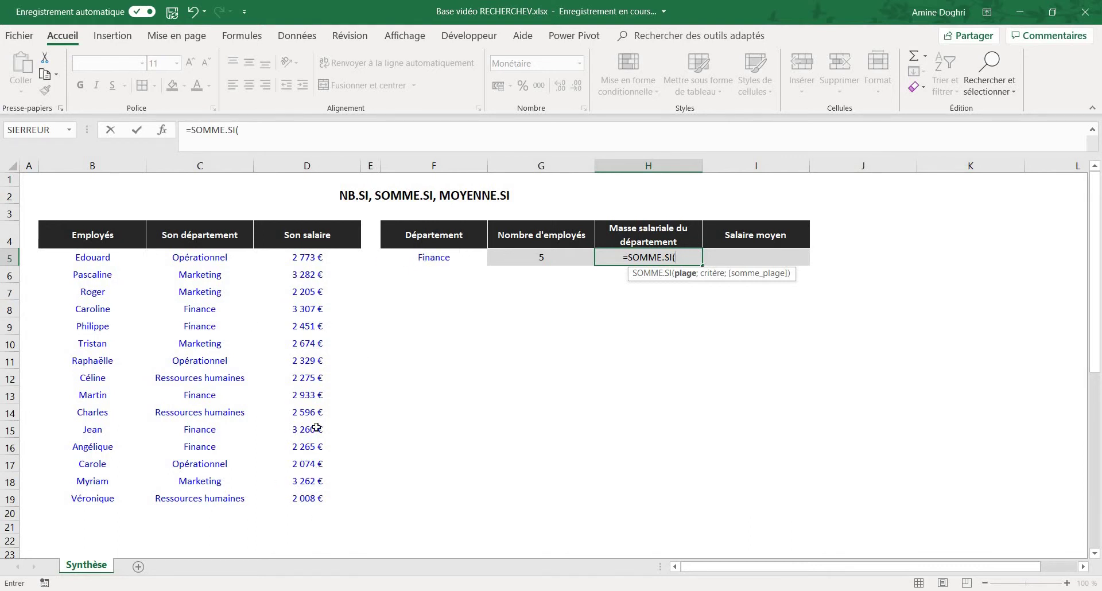
{"action": "left_click", "coordinate": [201, 256]}
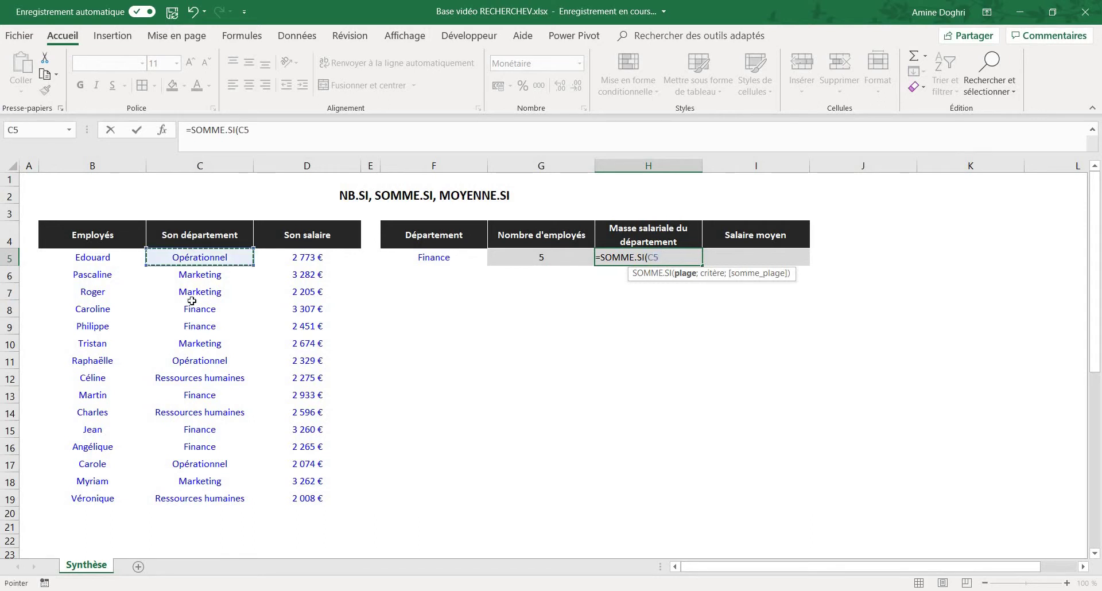
{"action": "left_click_drag", "start_coordinate": [192, 300], "coordinate": [226, 497]}
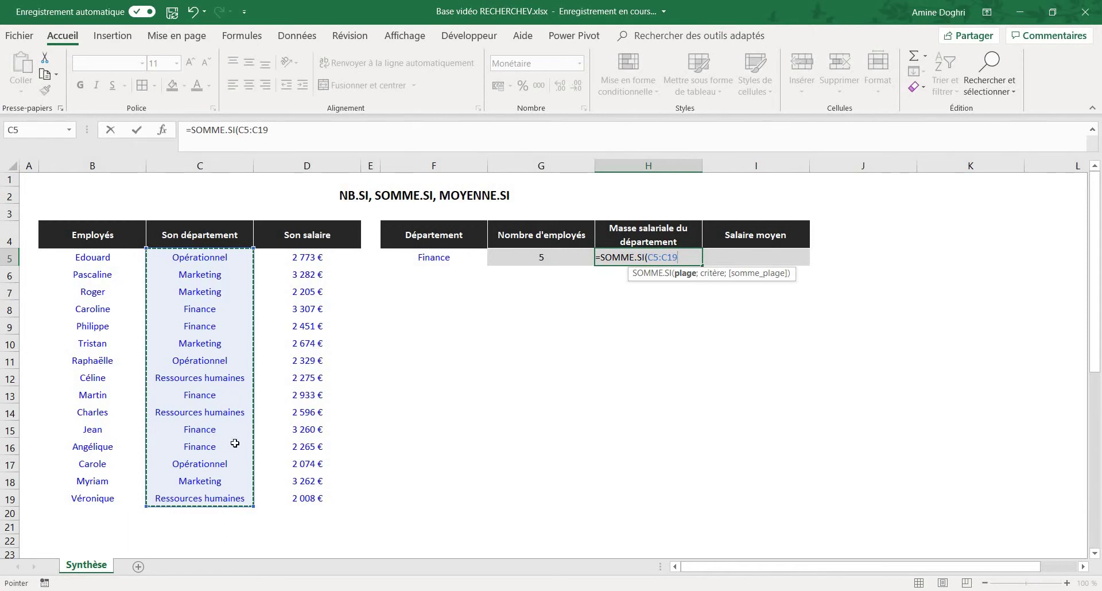
{"action": "type", "text": ";"}
{"action": "left_click", "coordinate": [425, 259]}
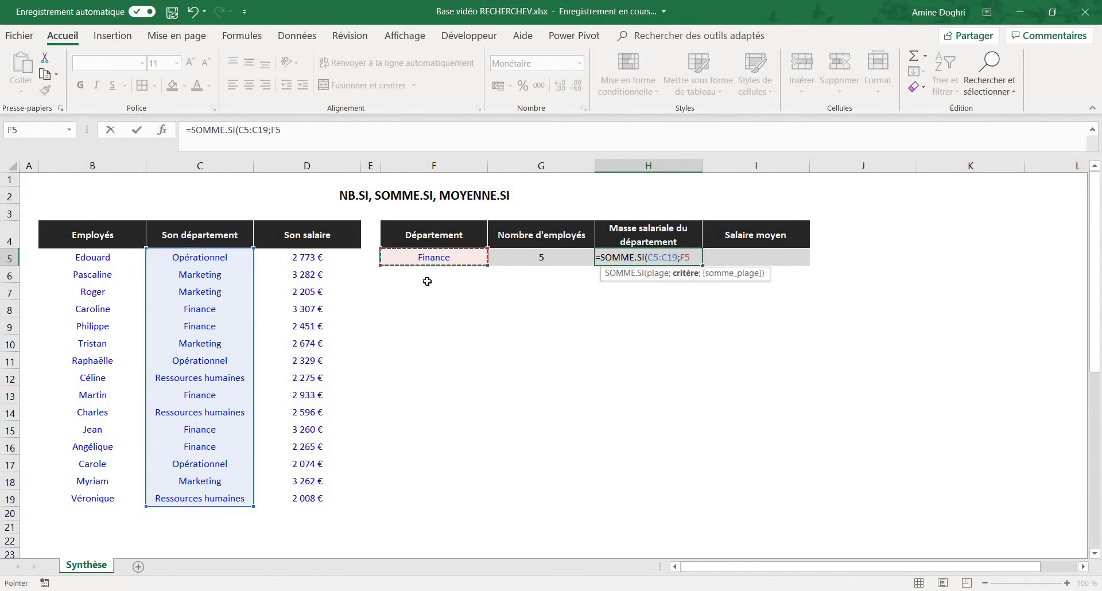
{"action": "type", "text": ";"}
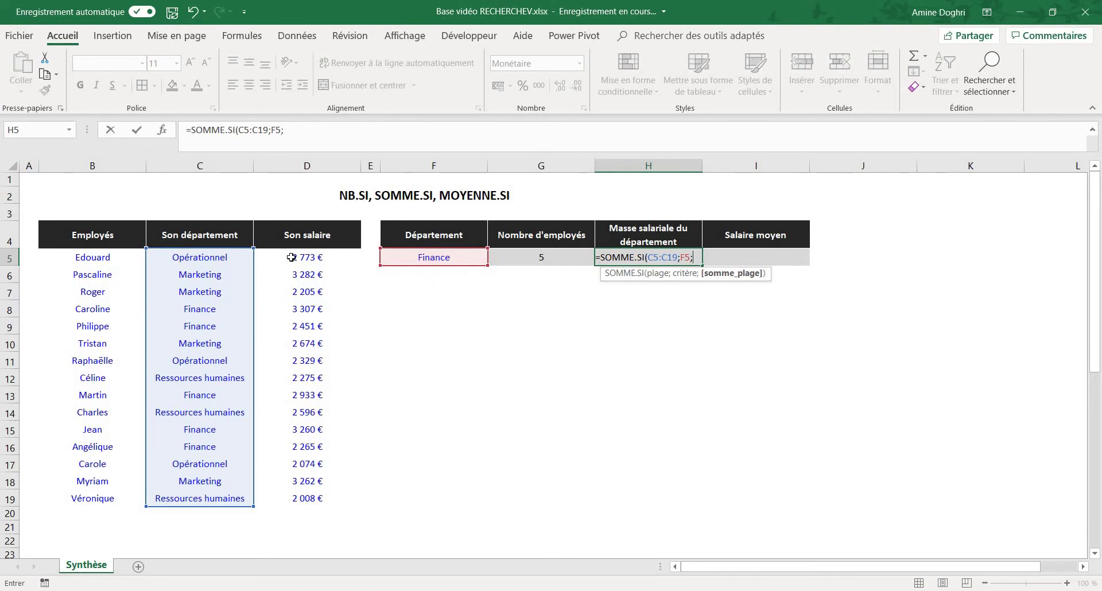
{"action": "left_click_drag", "start_coordinate": [291, 255], "coordinate": [305, 494]}
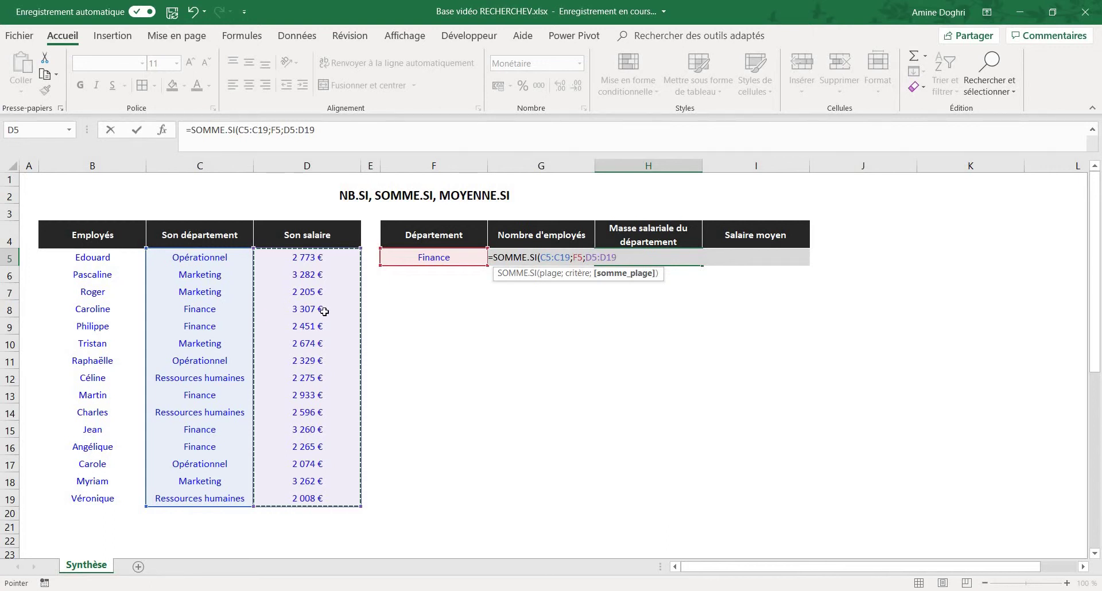
{"action": "type", "text": ")"}
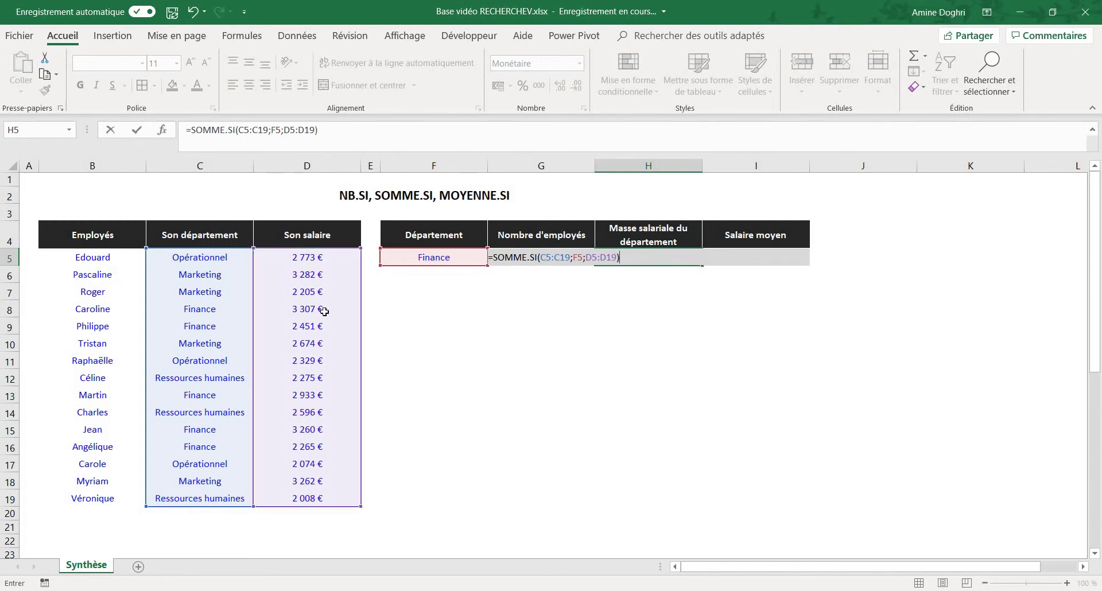
{"action": "key", "text": "Return"}
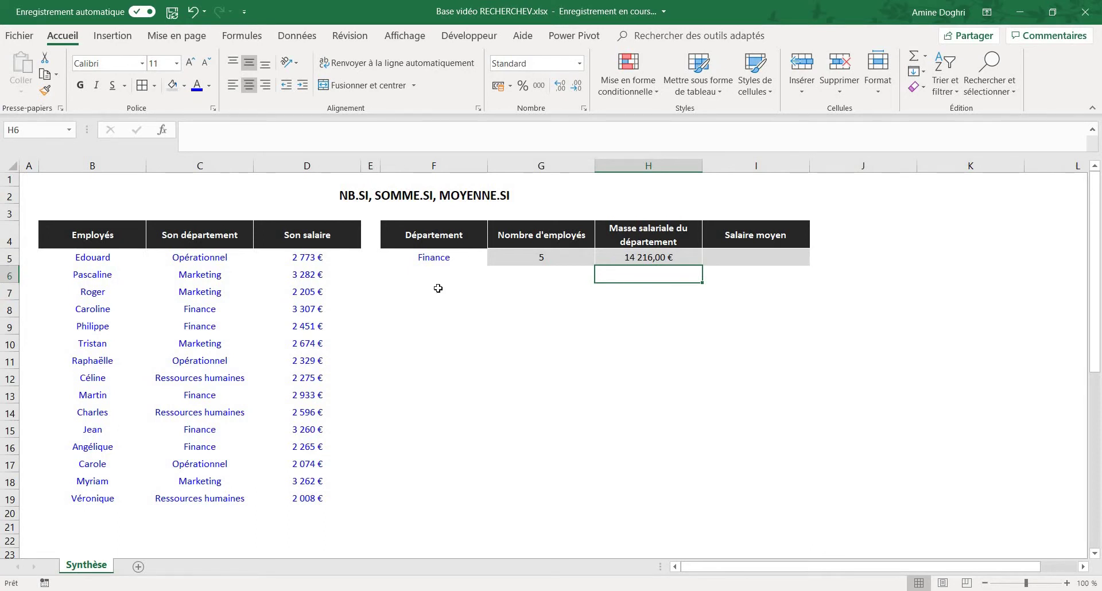
Step: Calculate the department's average salary in cell I5 with the formula =MOYENNE.SI(C5:C19;F5;D5:D19)
{"action": "left_click", "coordinate": [774, 254]}
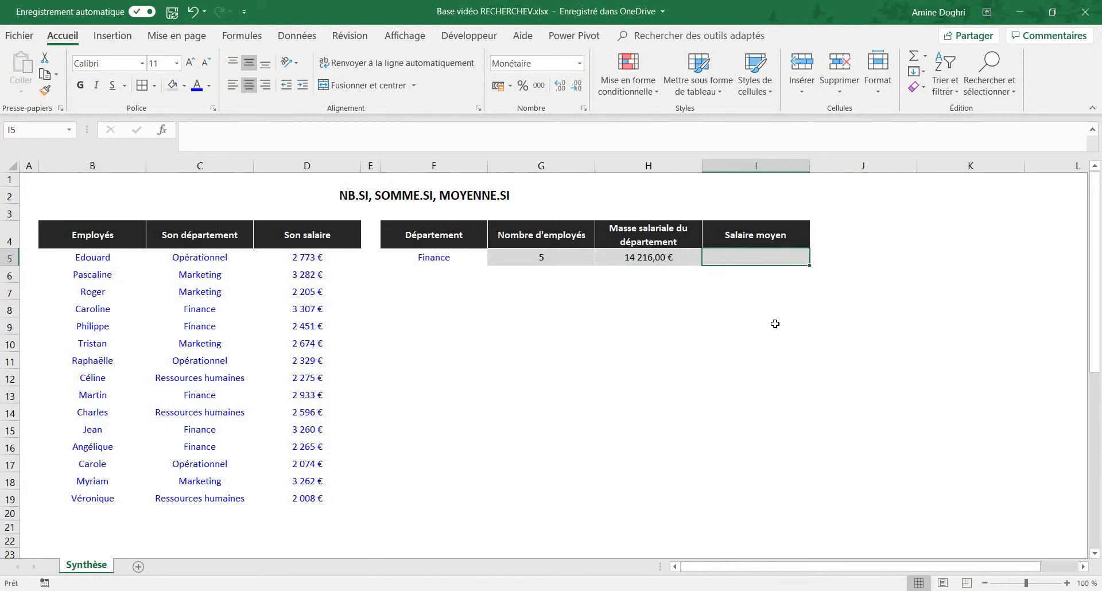
{"action": "type", "text": "=MOYE"}
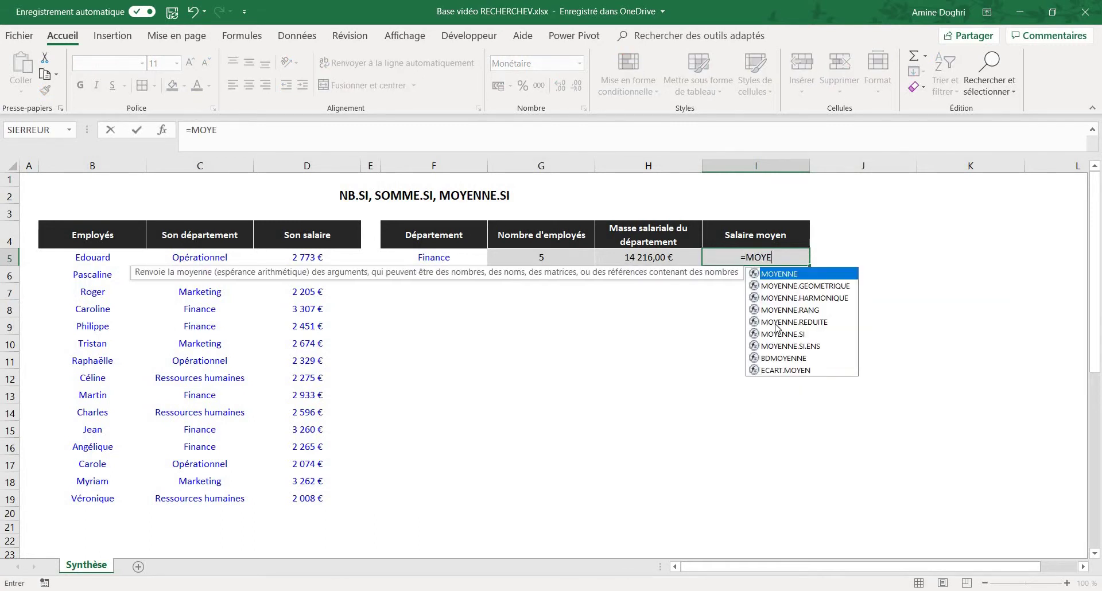
{"action": "type", "text": "NNE"}
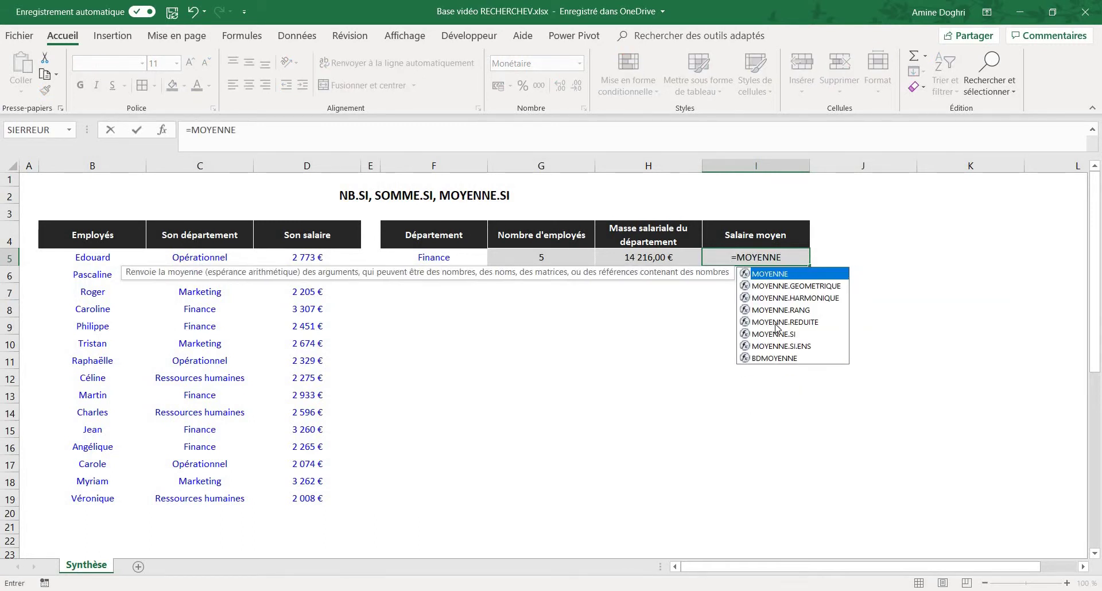
{"action": "type", "text": ".SI"}
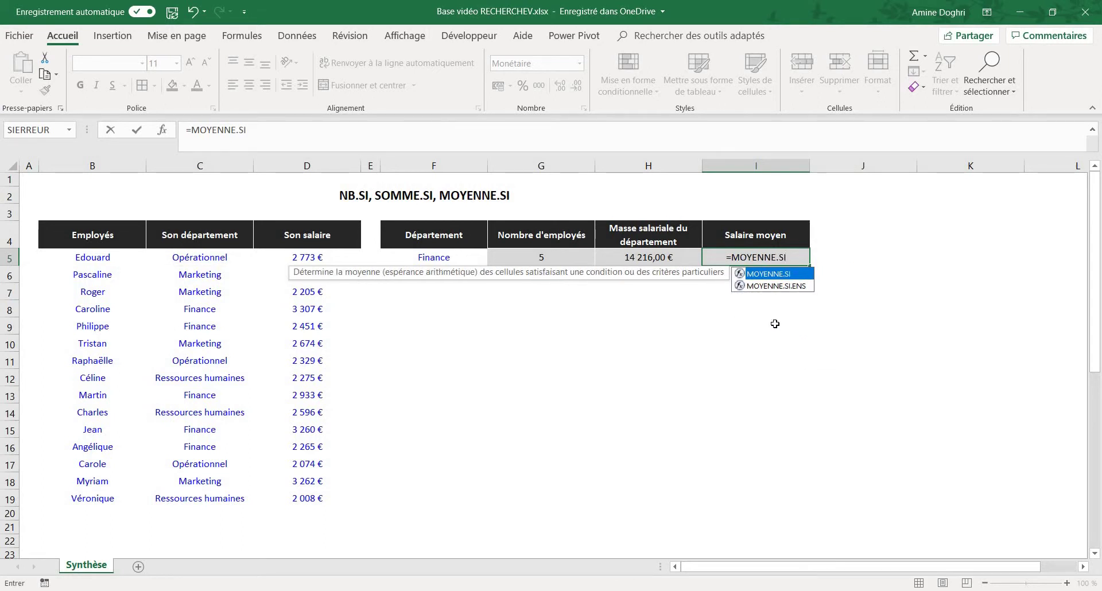
{"action": "type", "text": "("}
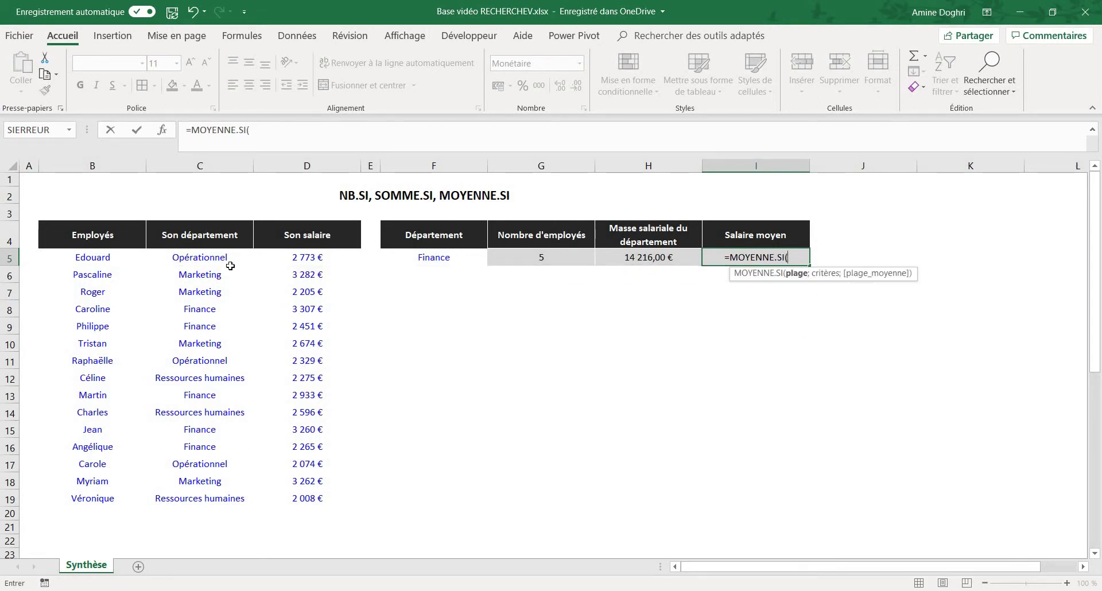
{"action": "left_click_drag", "start_coordinate": [225, 259], "coordinate": [217, 499]}
{"action": "type", "text": ";"}
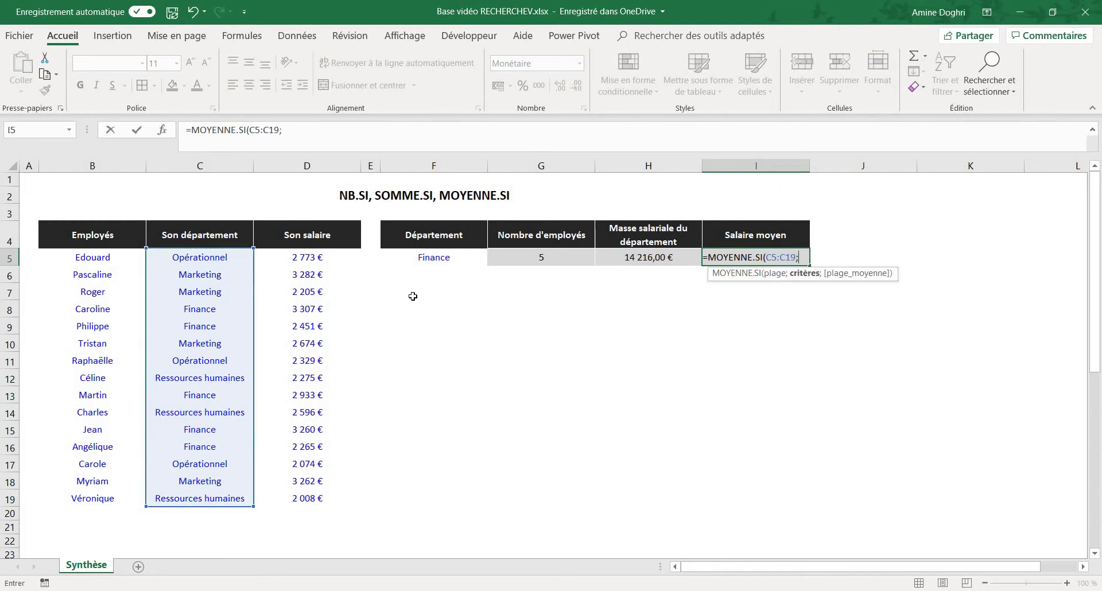
{"action": "left_click", "coordinate": [432, 262]}
{"action": "type", "text": ";"}
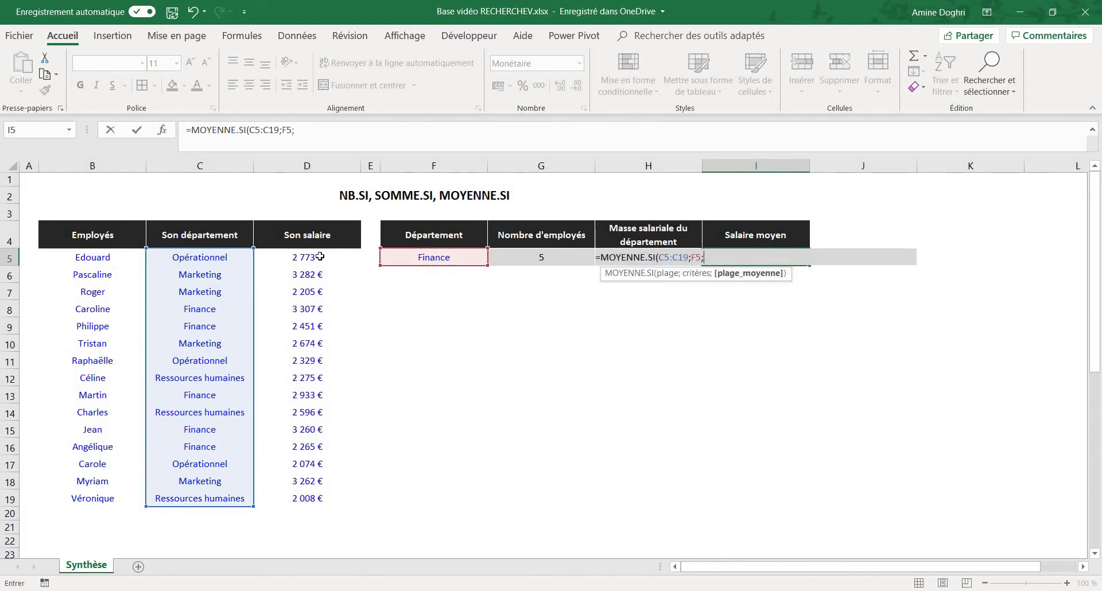
{"action": "left_click_drag", "start_coordinate": [319, 256], "coordinate": [314, 503]}
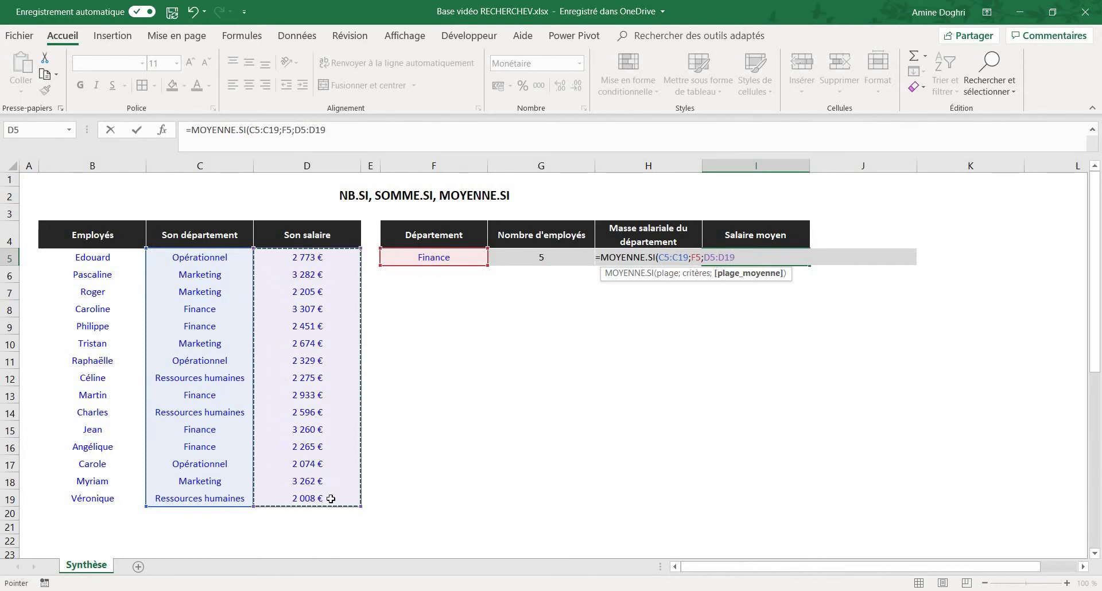
{"action": "key", "text": "Return"}
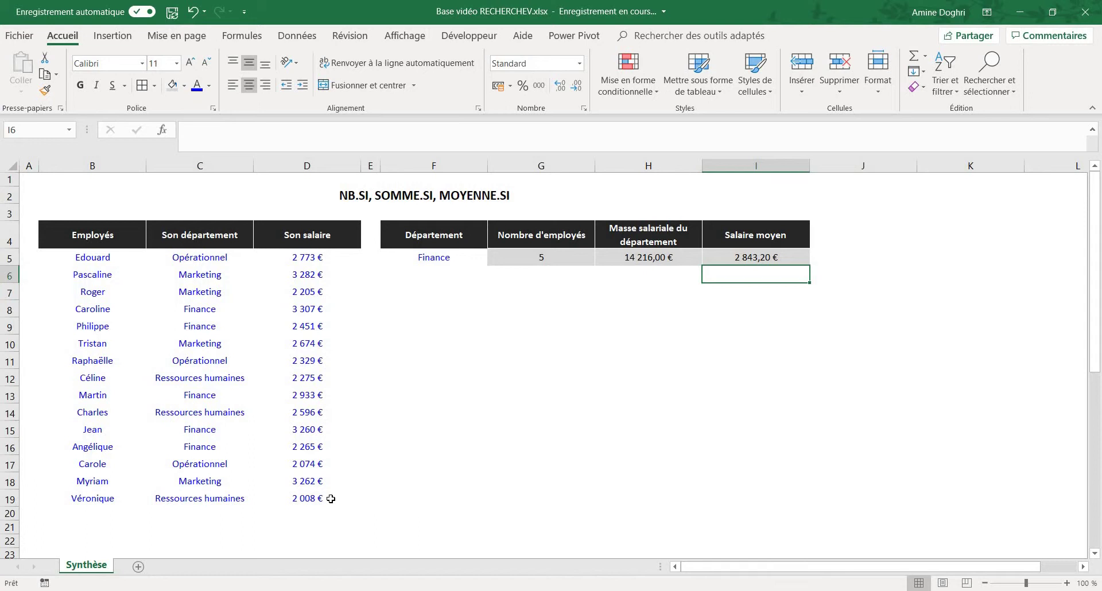
Step: Switch the department in cell F5 to Marketing to test the three summary formulas
{"action": "left_click", "coordinate": [462, 257]}
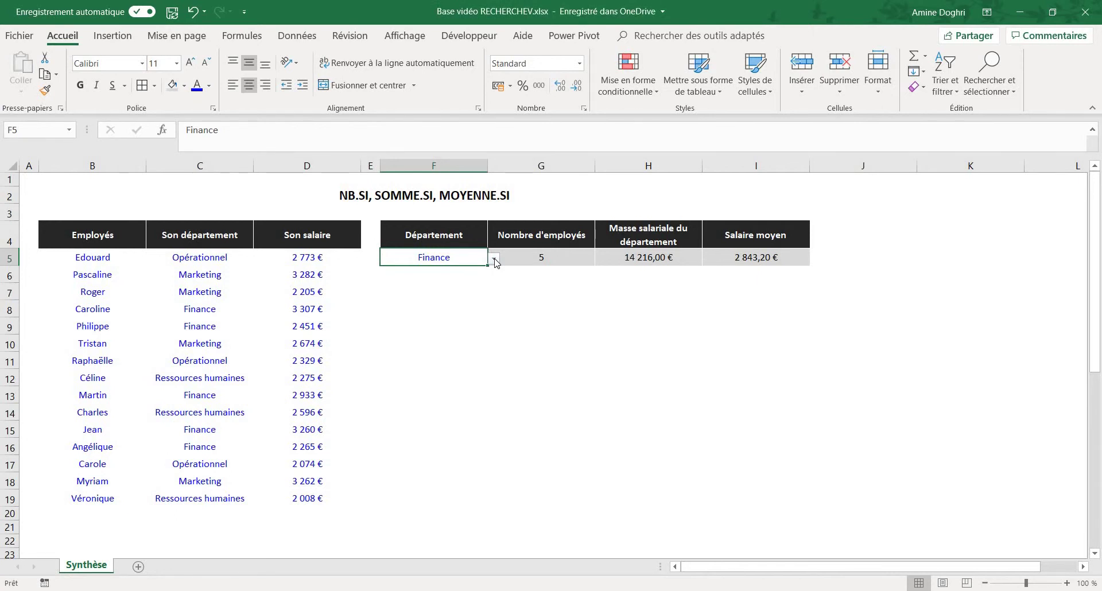
{"action": "left_click", "coordinate": [494, 259]}
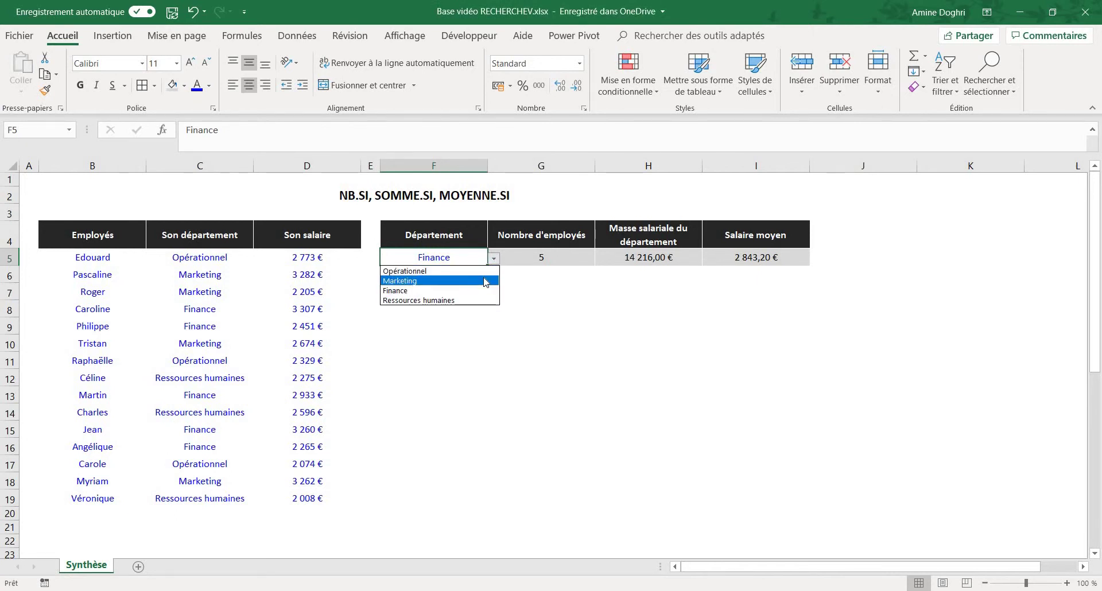
{"action": "left_click", "coordinate": [485, 281]}
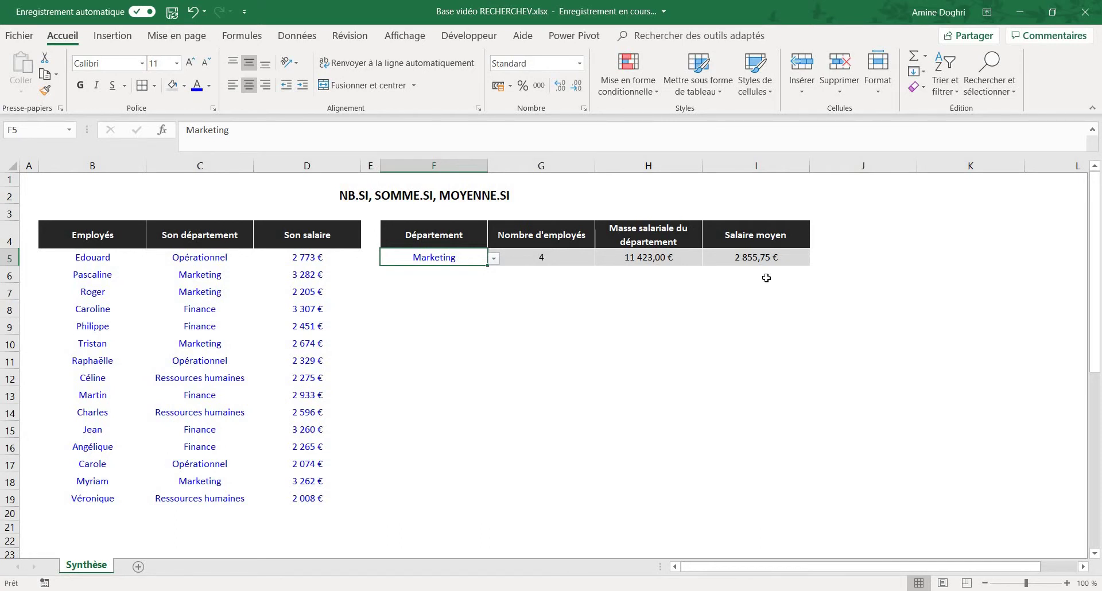
{"action": "scroll", "coordinate": [766, 278], "scroll_direction": "down", "scroll_amount": 5}
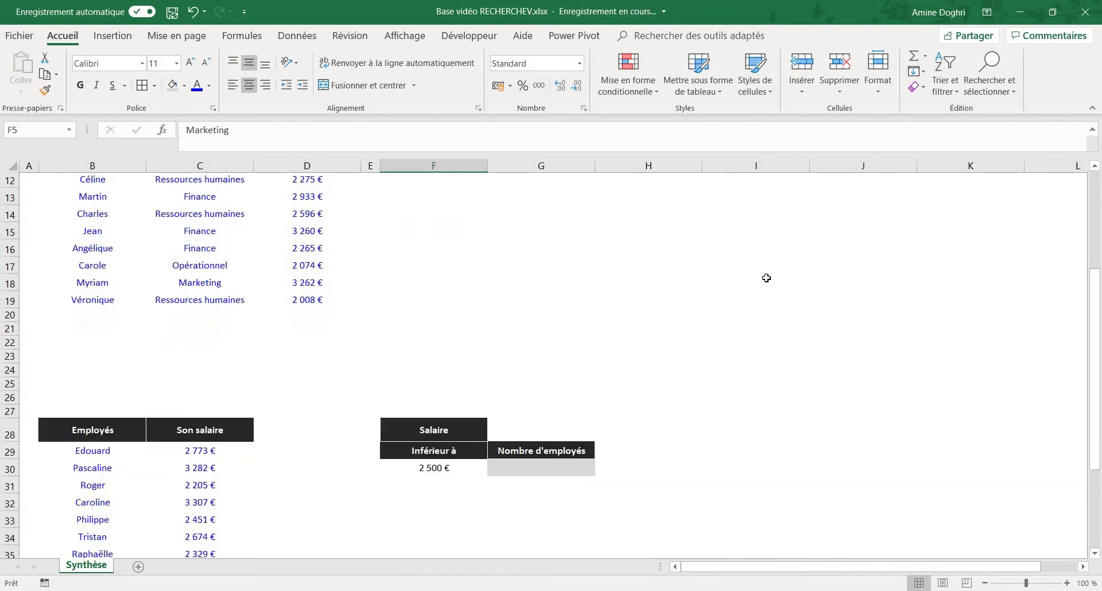
Step: Count the employees earning less than 2500 € by entering =NB.SI(C29:C43;"<2500") in cell G30
{"action": "scroll", "coordinate": [766, 278], "scroll_direction": "down", "scroll_amount": 3}
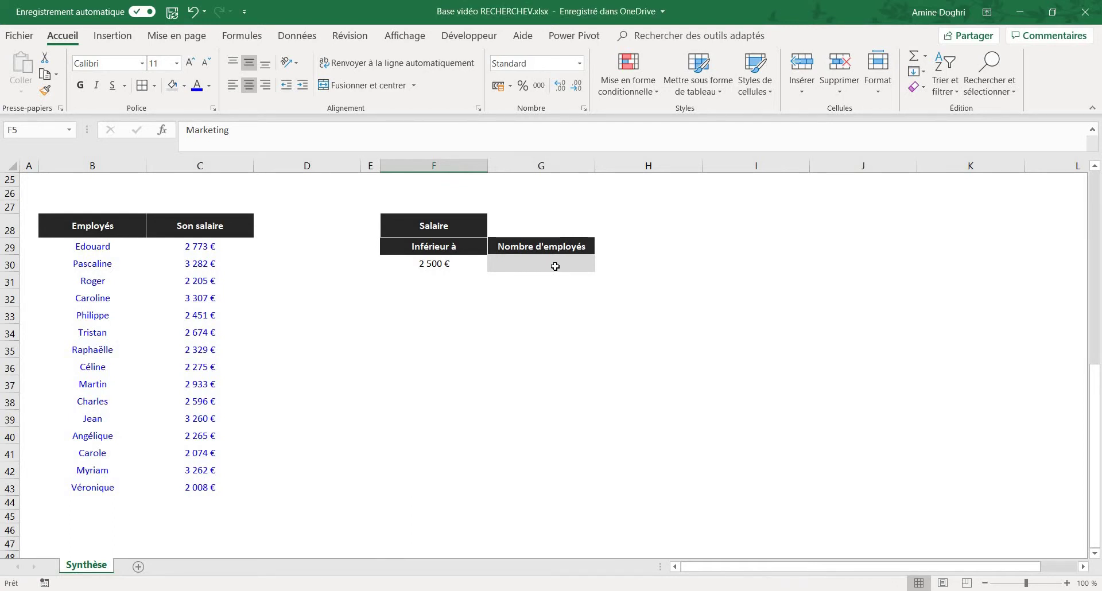
{"action": "left_click", "coordinate": [554, 267]}
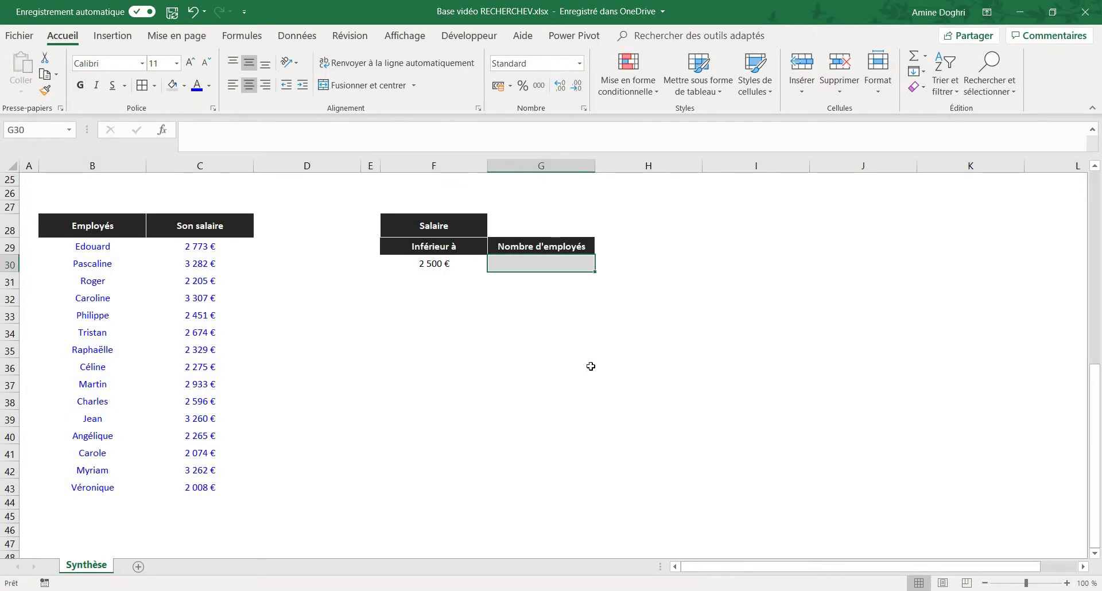
{"action": "type", "text": "="}
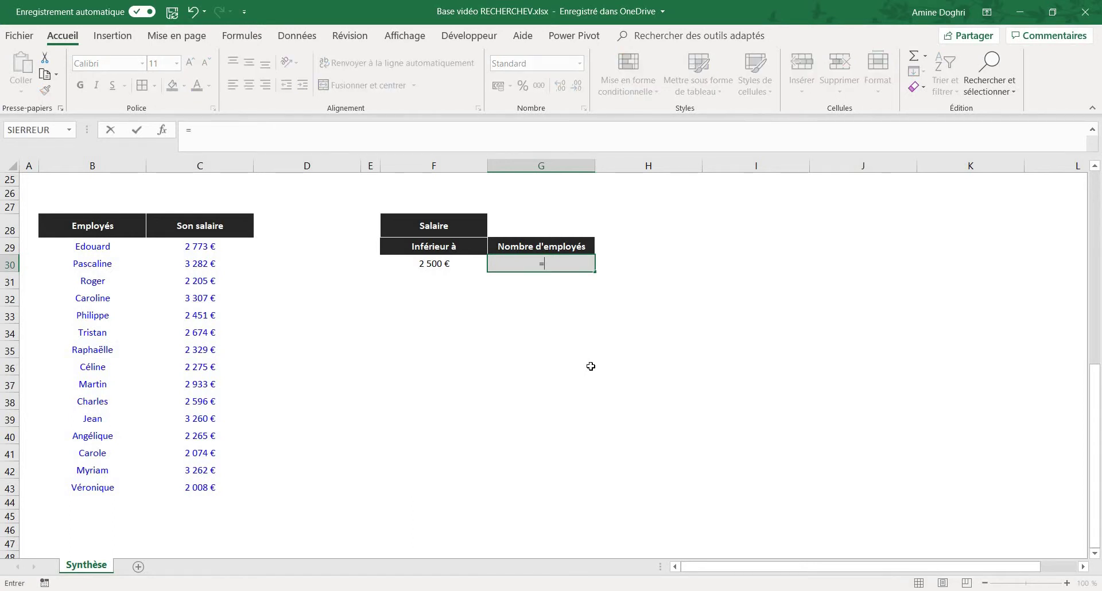
{"action": "type", "text": "NB"}
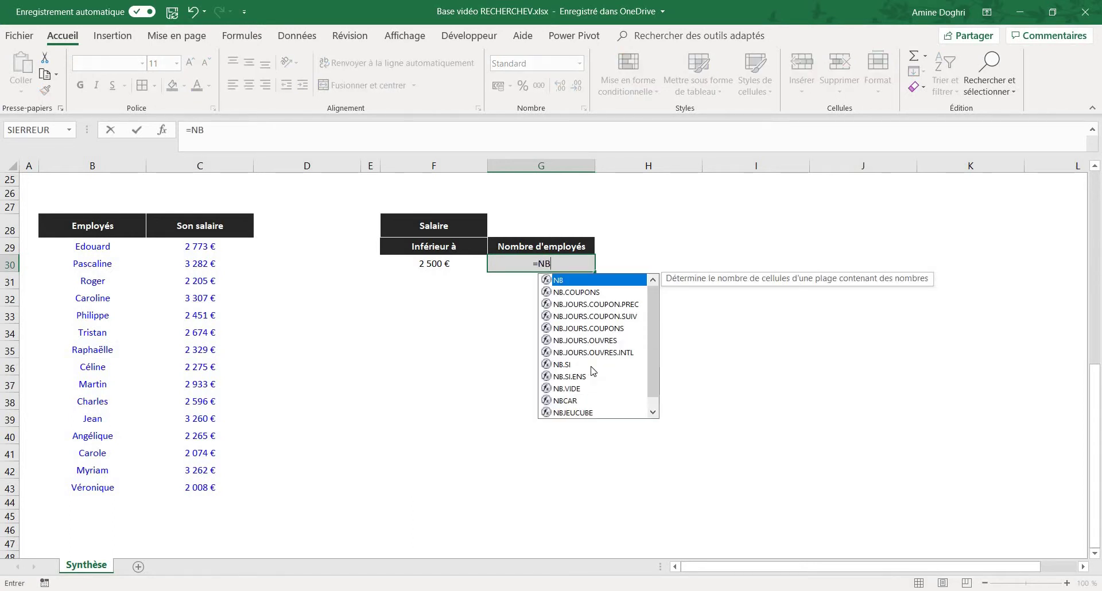
{"action": "type", "text": ".S"}
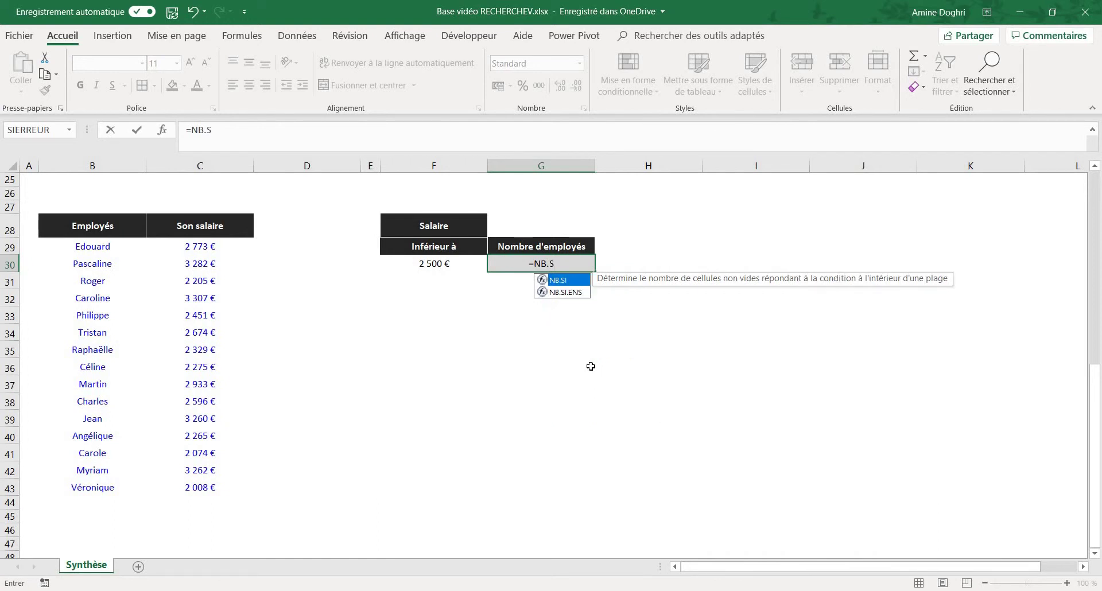
{"action": "type", "text": "I("}
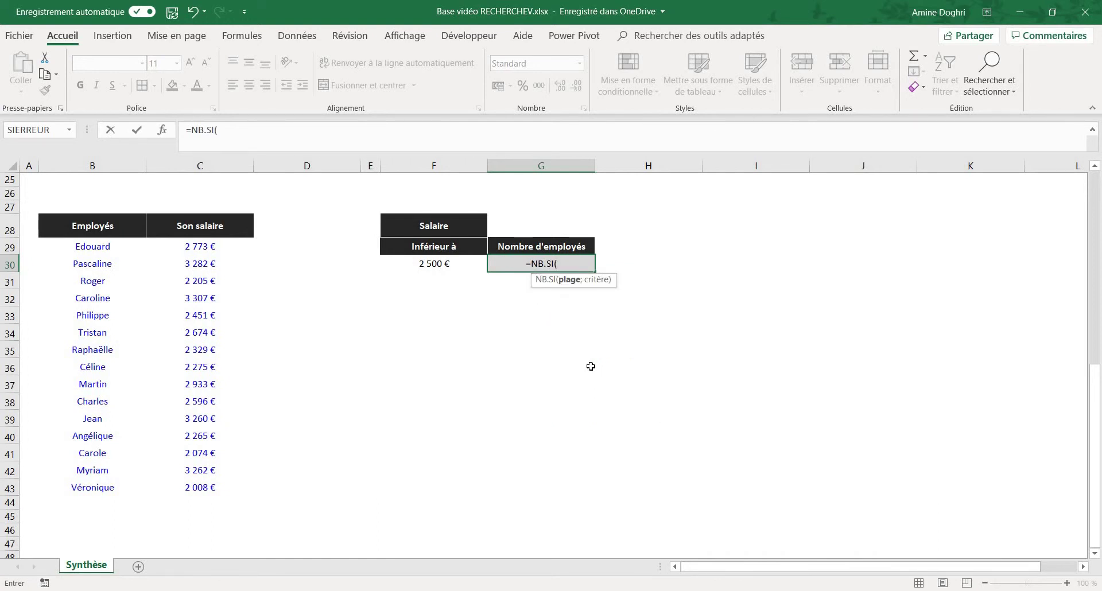
{"action": "left_click", "coordinate": [211, 246]}
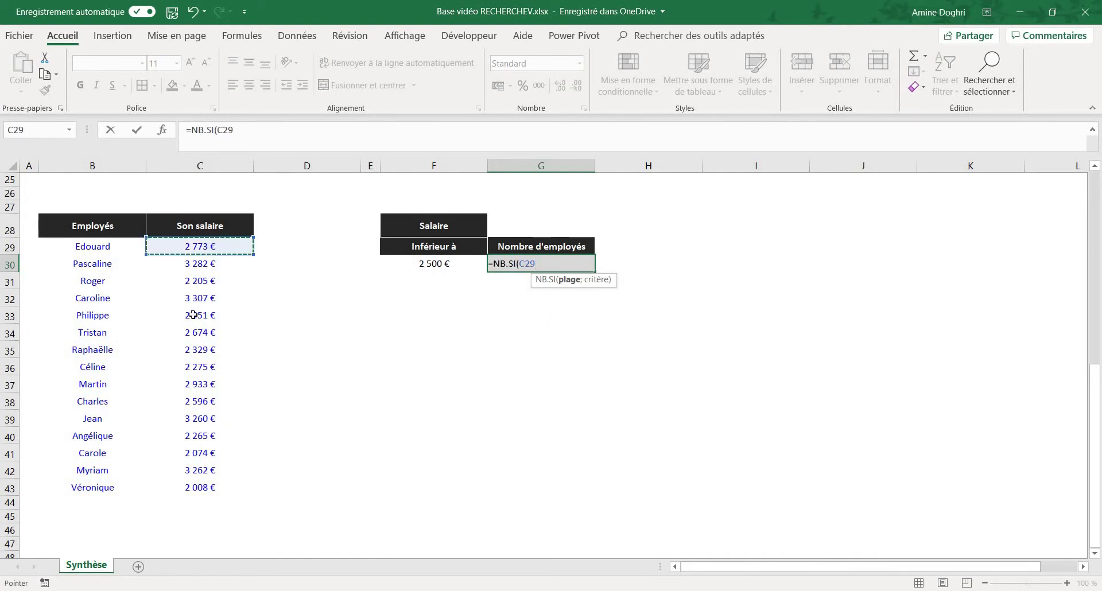
{"action": "left_click_drag", "start_coordinate": [193, 314], "coordinate": [193, 491]}
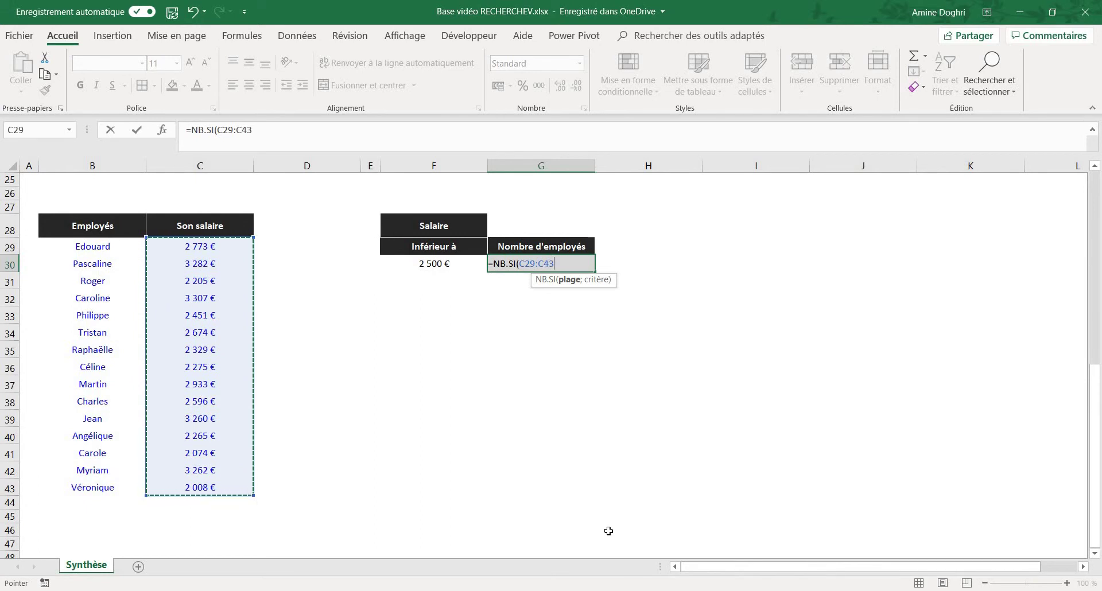
{"action": "type", "text": ")"}
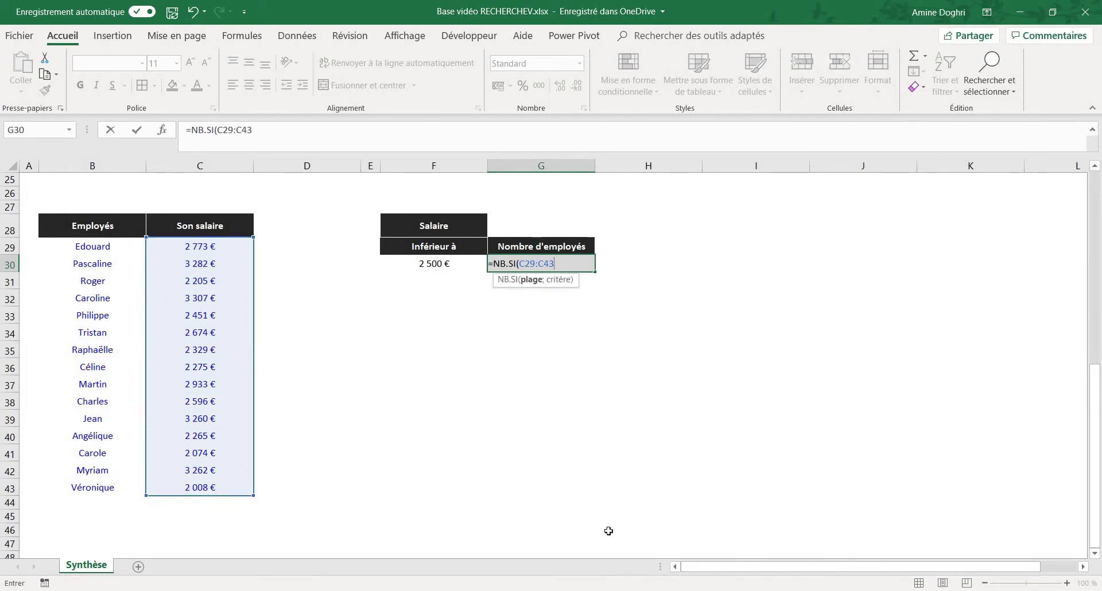
{"action": "type", "text": ";\"<2500\""}
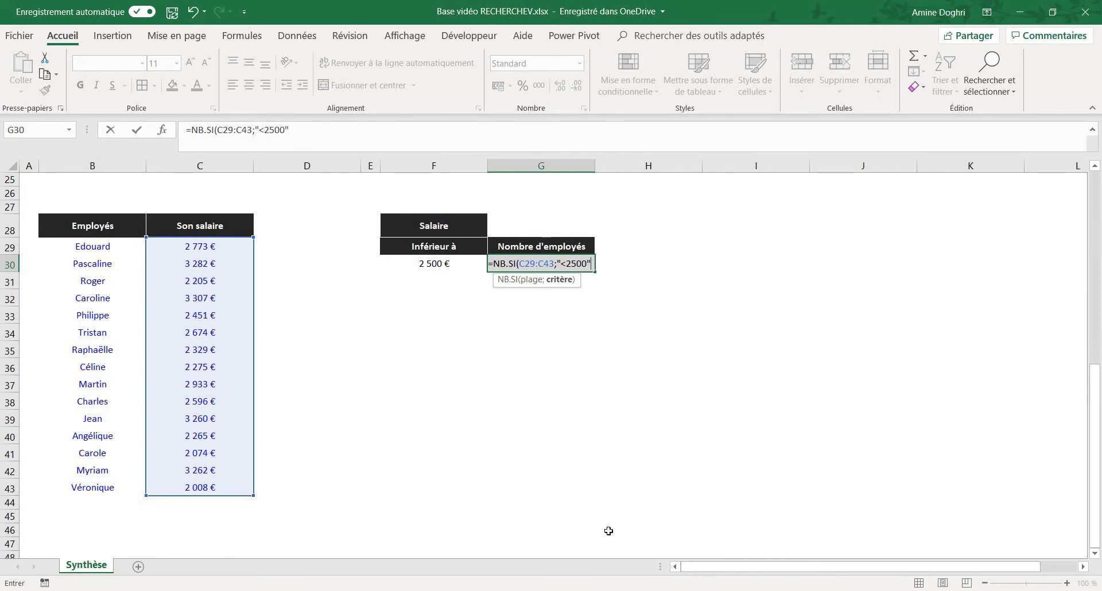
{"action": "type", "text": ")"}
{"action": "key", "text": "Return"}
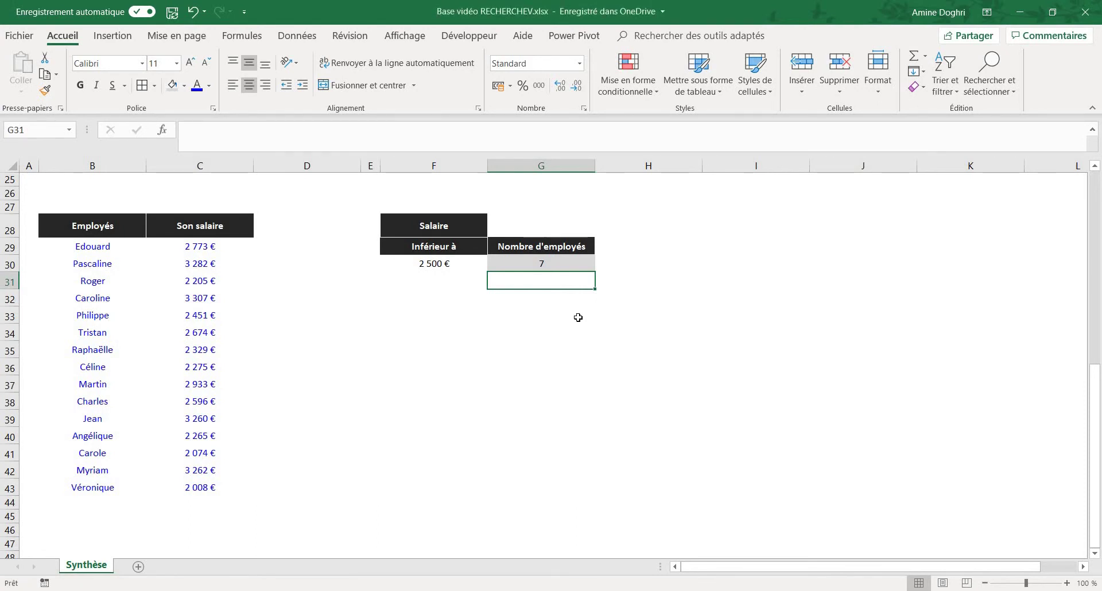
{"action": "key", "text": "Up"}
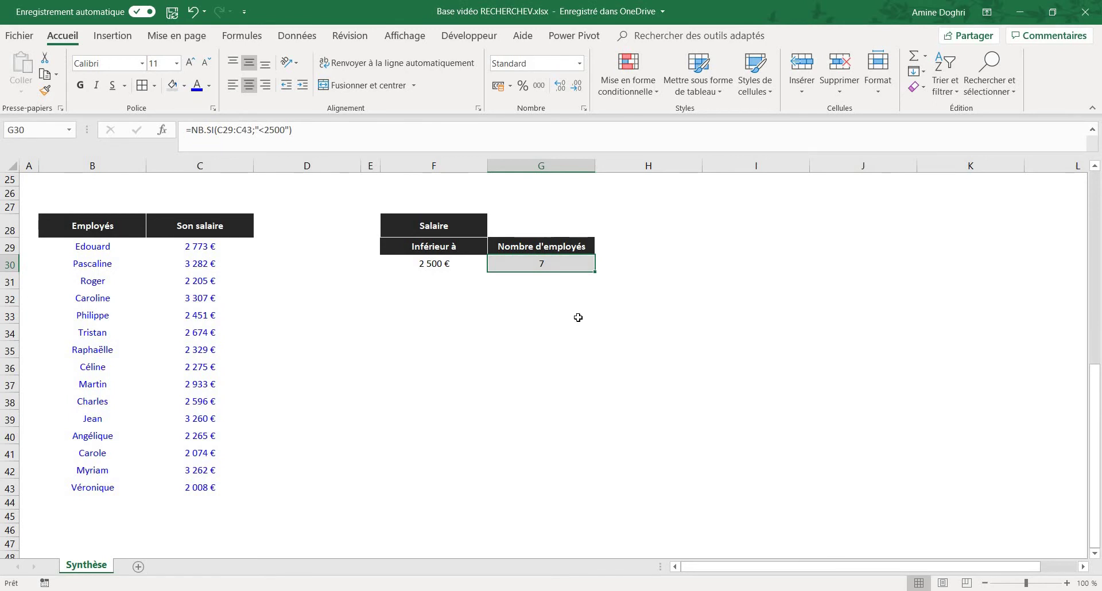